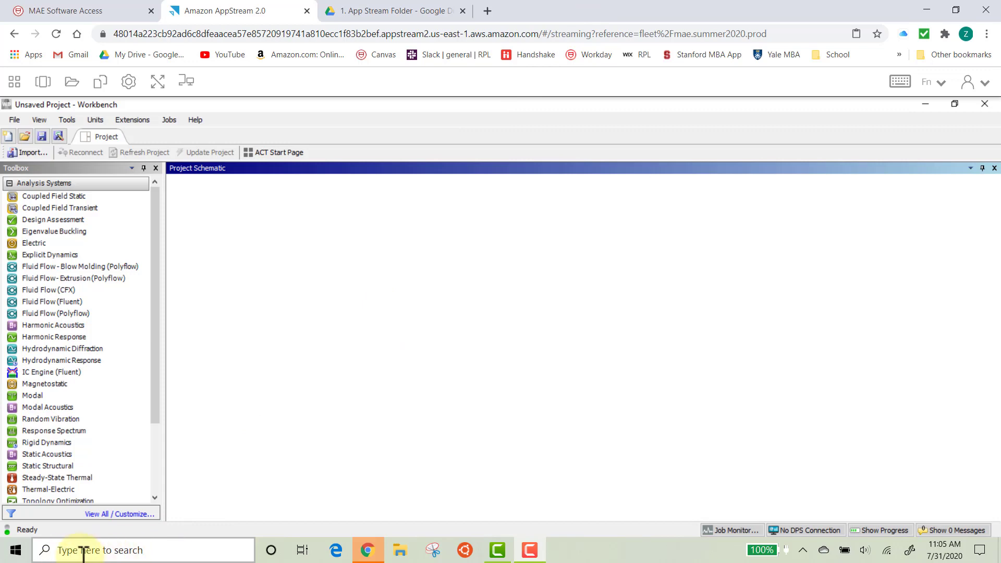
# Search the installed apps for 'work', then dismiss the results without launching anything
pyautogui.click(100, 550)
pyautogui.write('work')
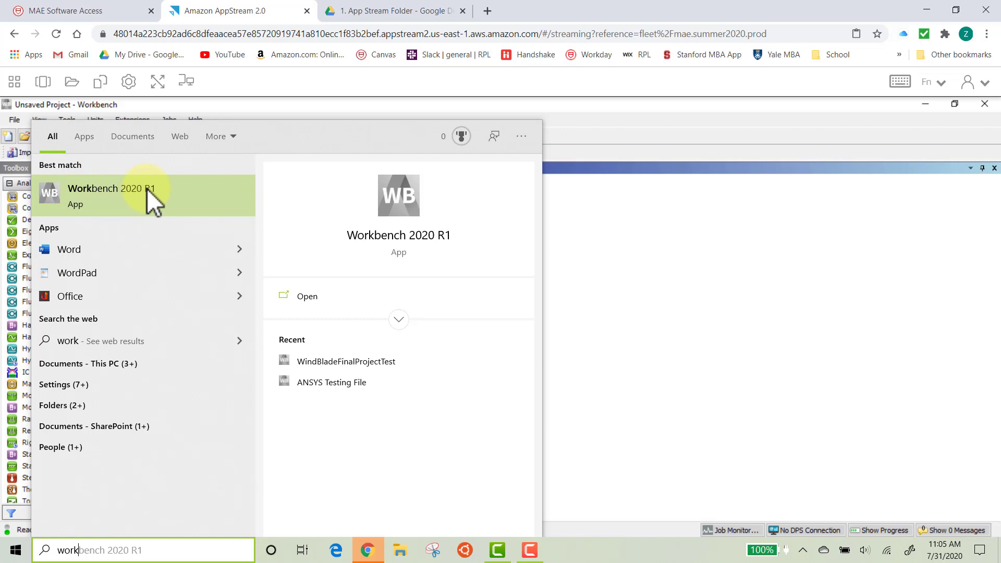
pyautogui.click(592, 187)
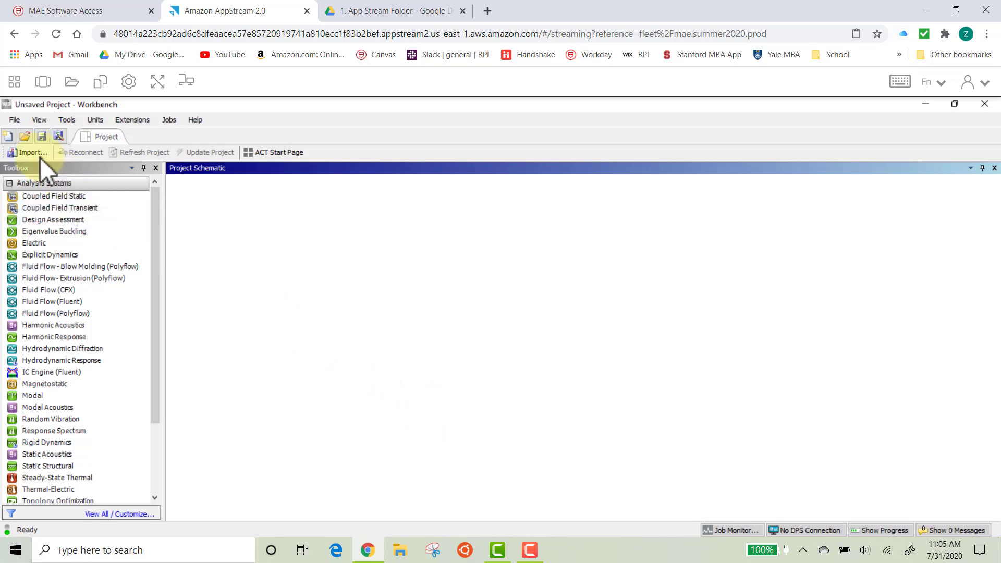
# Open the ANSYS TEST FILE .wbpz archive and save the extracted project under the same name
pyautogui.click(12, 121)
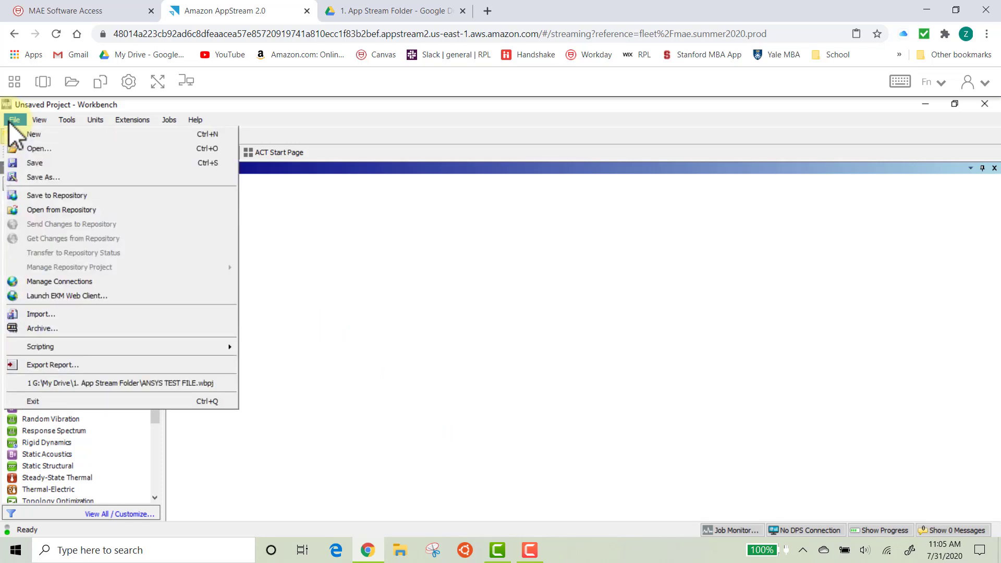
pyautogui.click(35, 150)
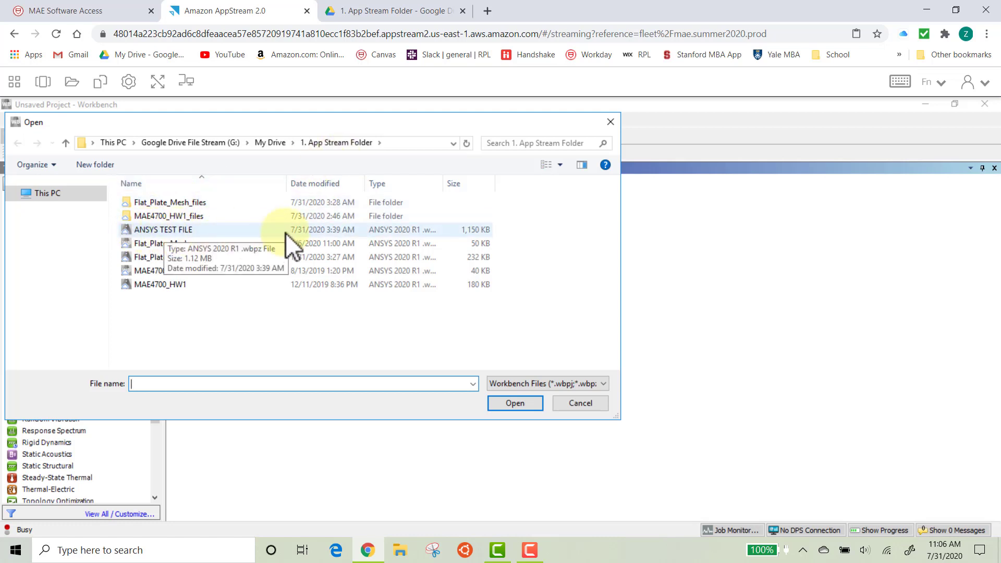
pyautogui.moveTo(443, 183); pyautogui.dragTo(500, 190)
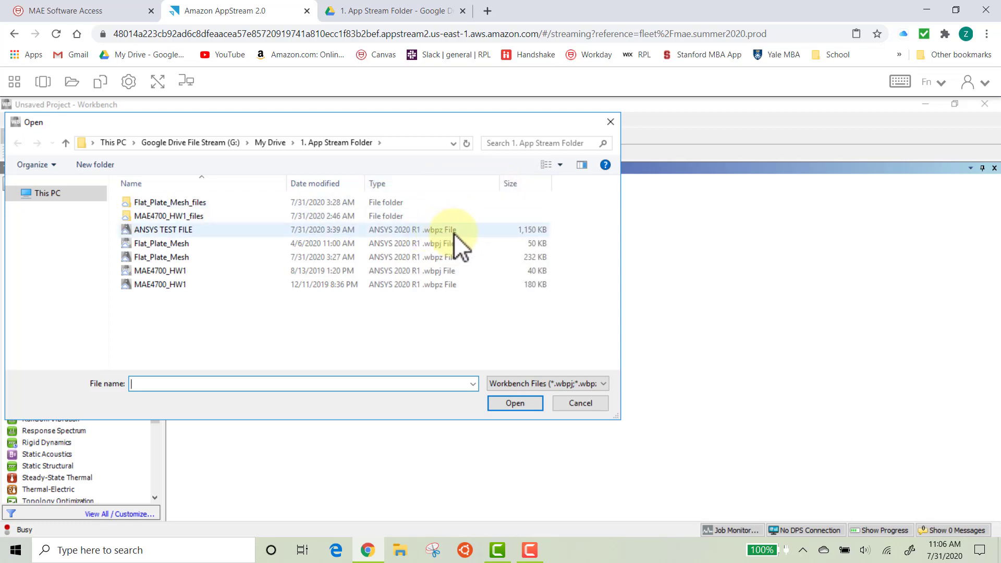
pyautogui.doubleClick(268, 230)
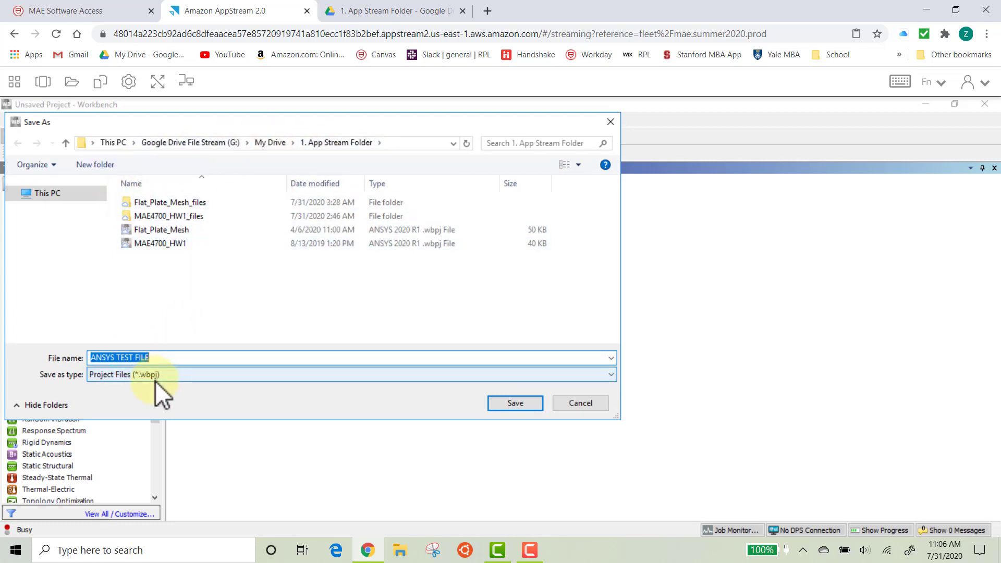
pyautogui.click(511, 401)
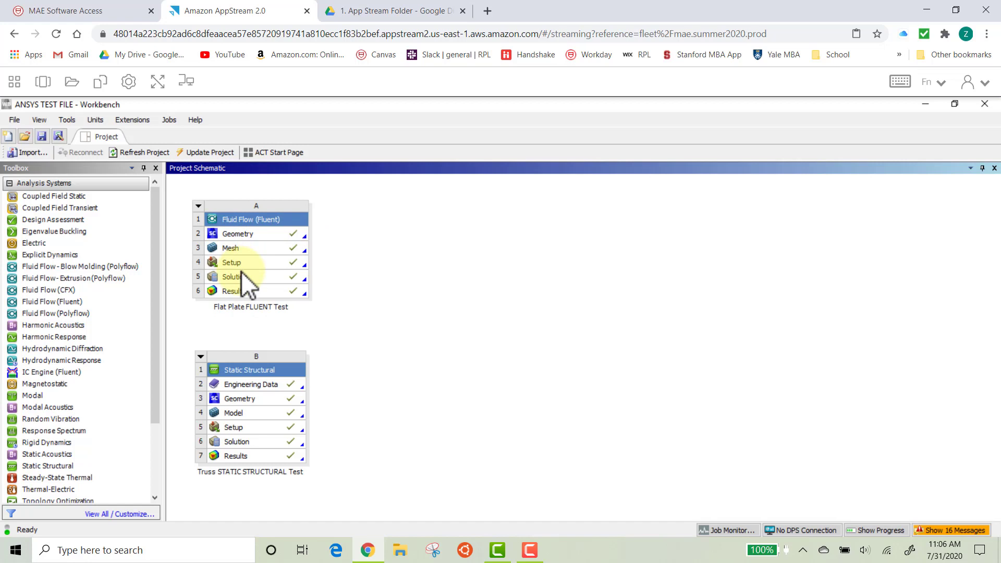
# Edit system A's flat plate Geometry cell in SpaceClaim
pyautogui.rightClick(247, 237)
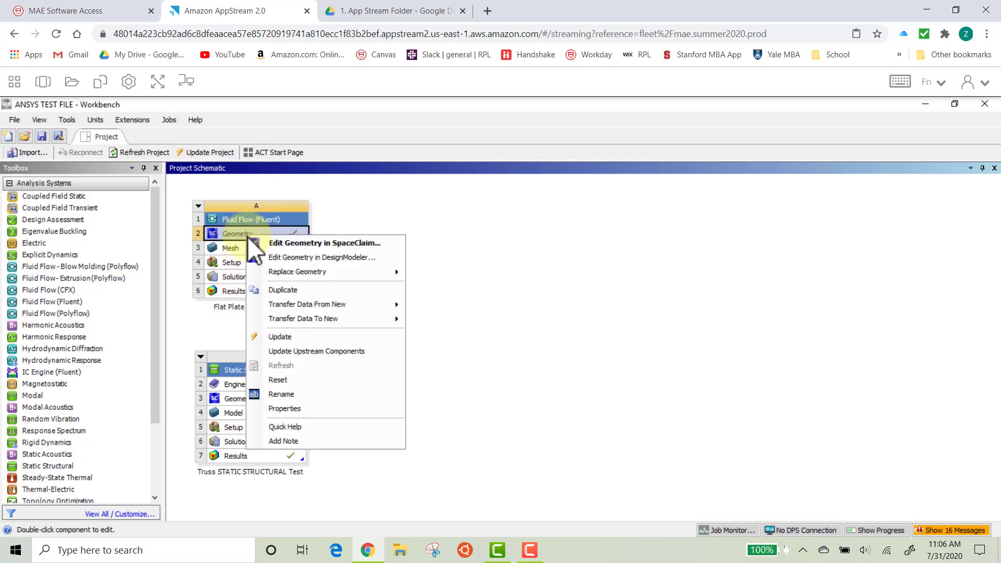
pyautogui.click(317, 244)
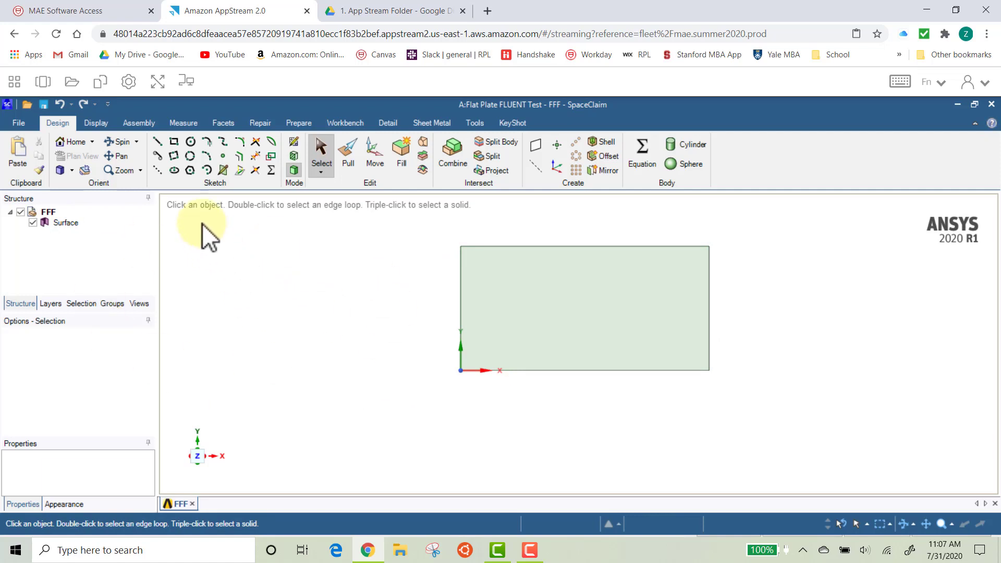
# Measure the plate face (0.5 m², 3 m perimeter), its 1 m bottom edge and 0.5 m right edge
pyautogui.click(180, 124)
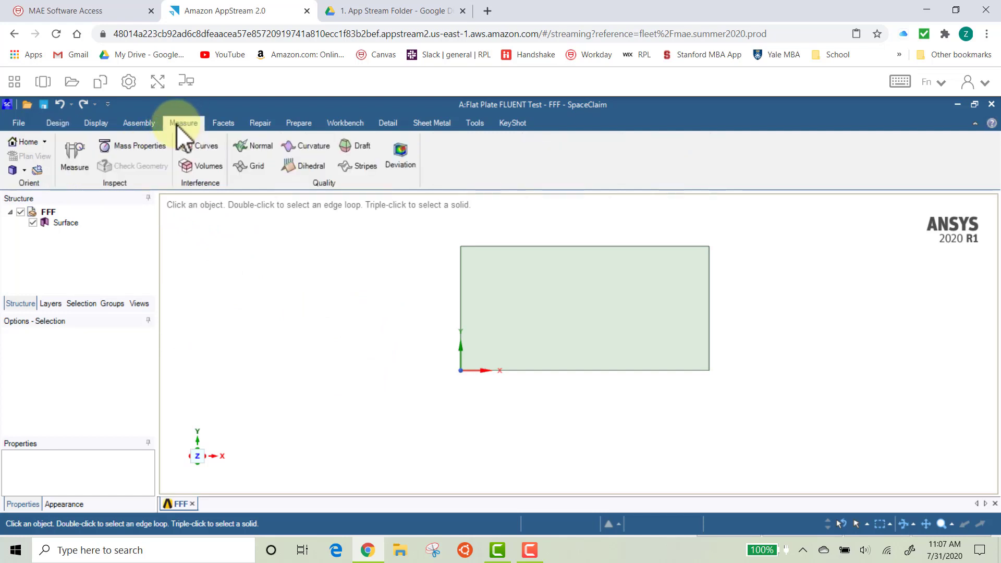
pyautogui.click(74, 158)
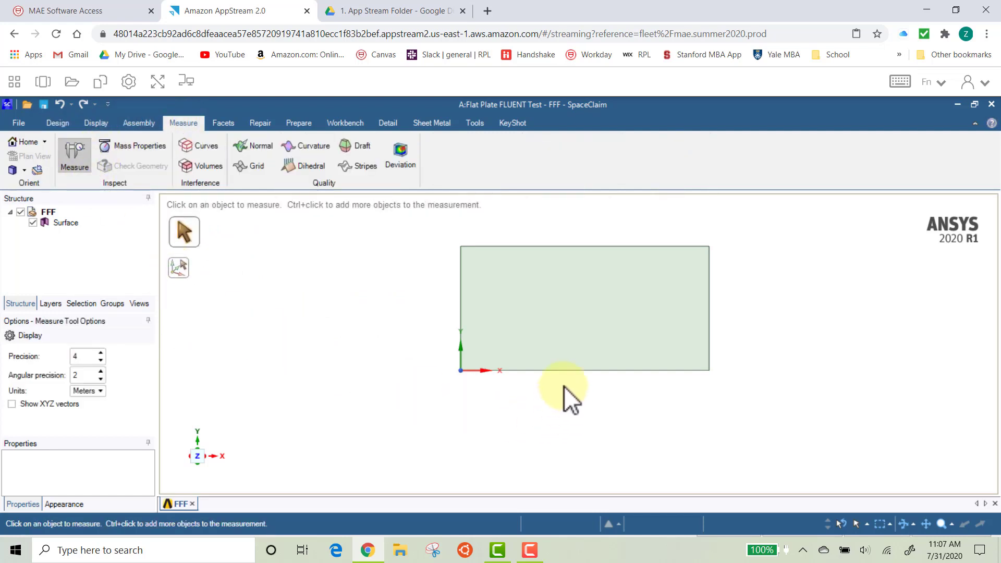
pyautogui.click(635, 273)
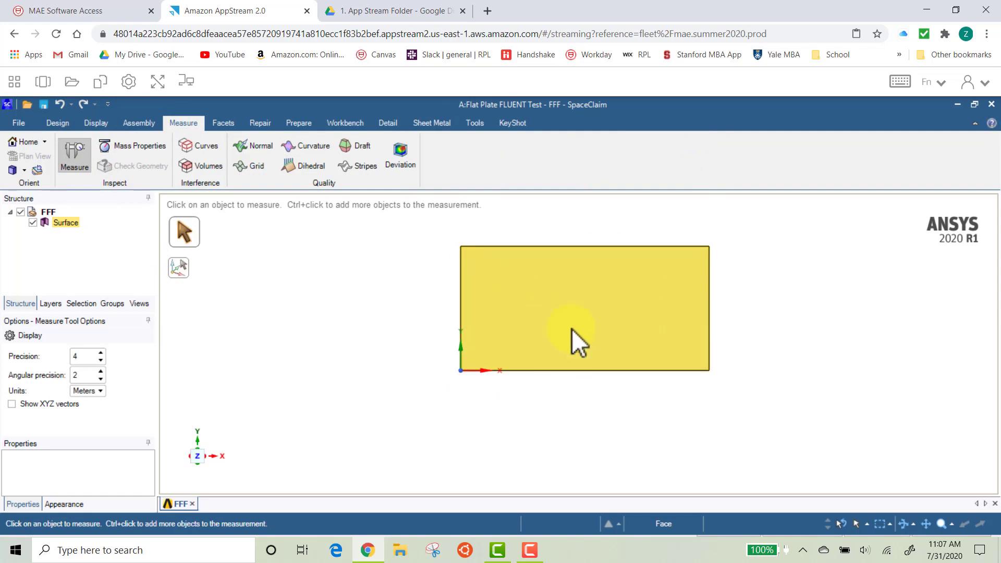
pyautogui.click(577, 301)
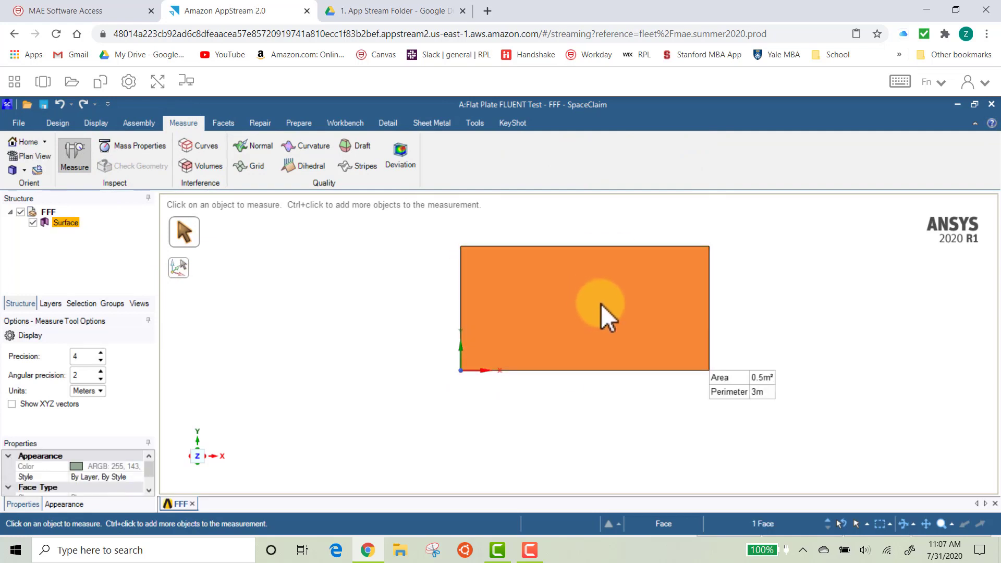
pyautogui.click(624, 370)
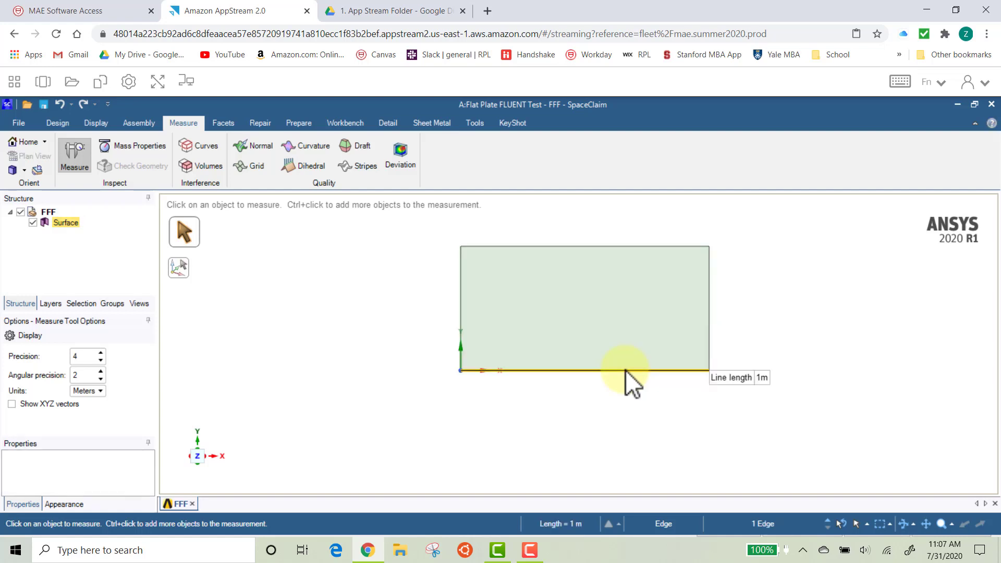
pyautogui.click(709, 312)
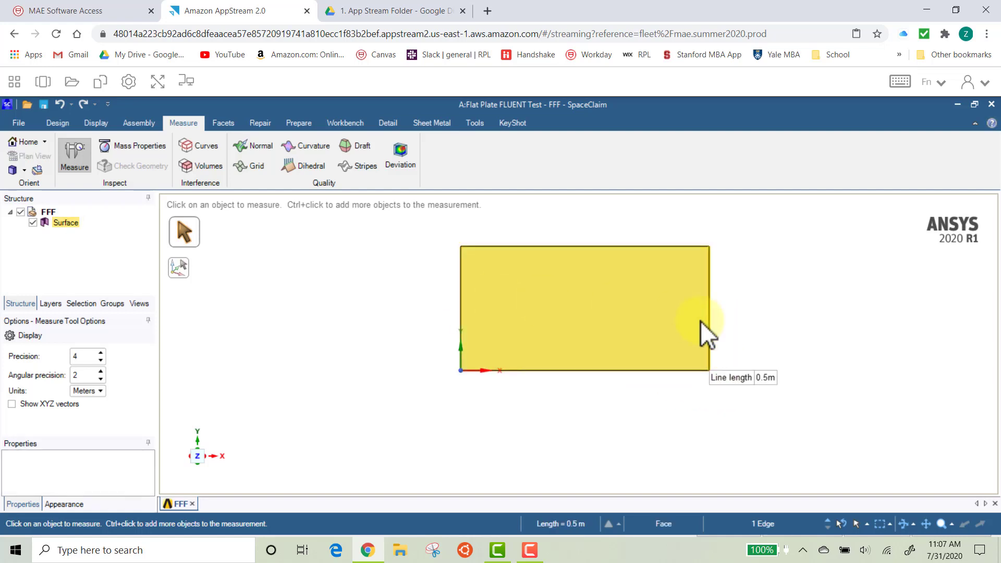
pyautogui.moveTo(761, 382)
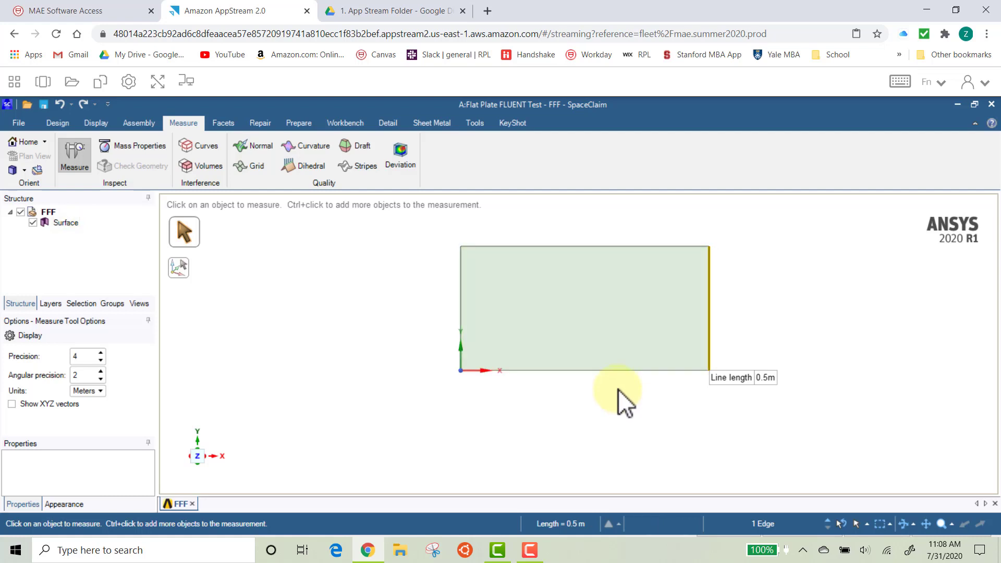
pyautogui.press('Escape')
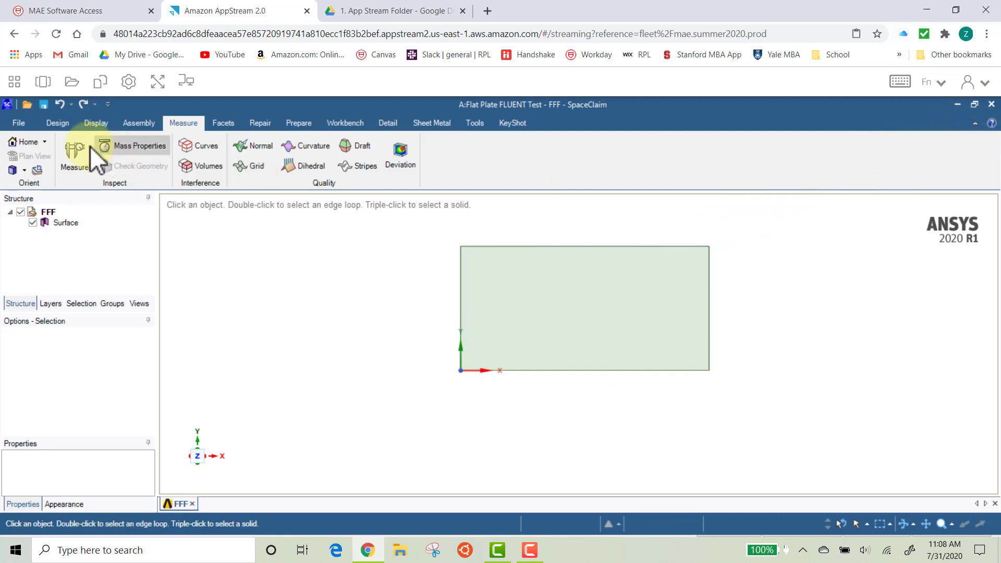
# Exit SpaceClaim and edit system A's Mesh cell in ANSYS Meshing
pyautogui.click(20, 123)
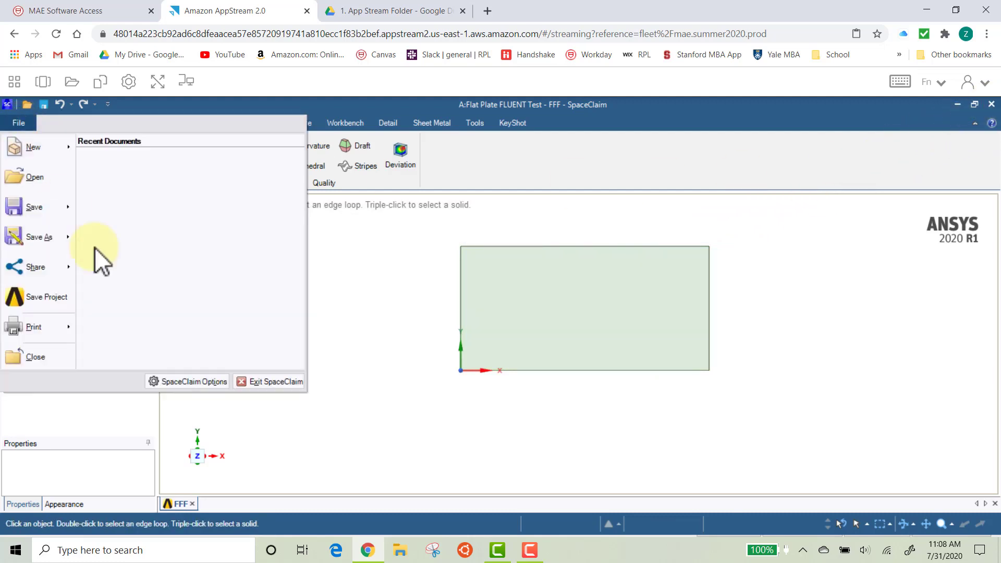
pyautogui.click(282, 387)
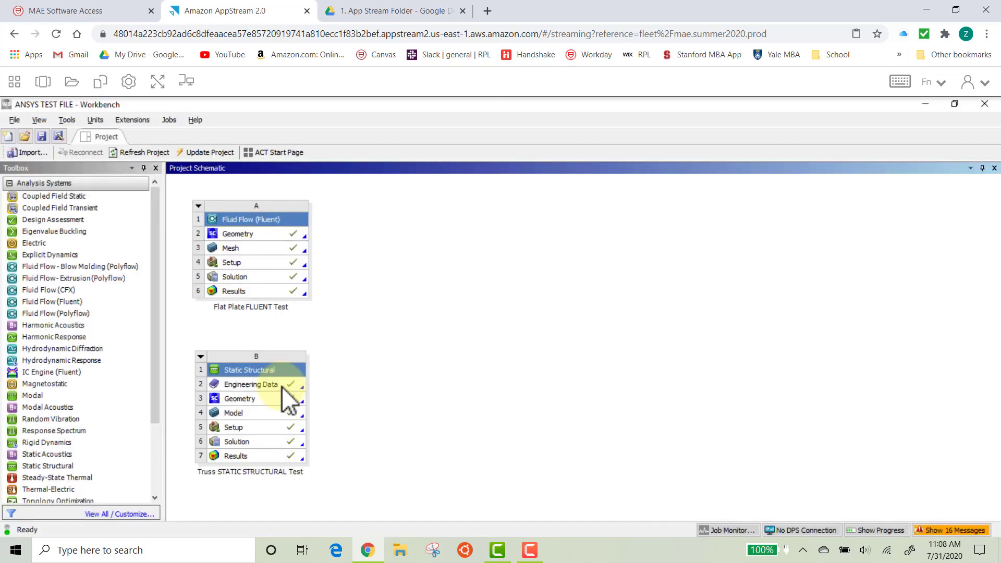
pyautogui.rightClick(258, 249)
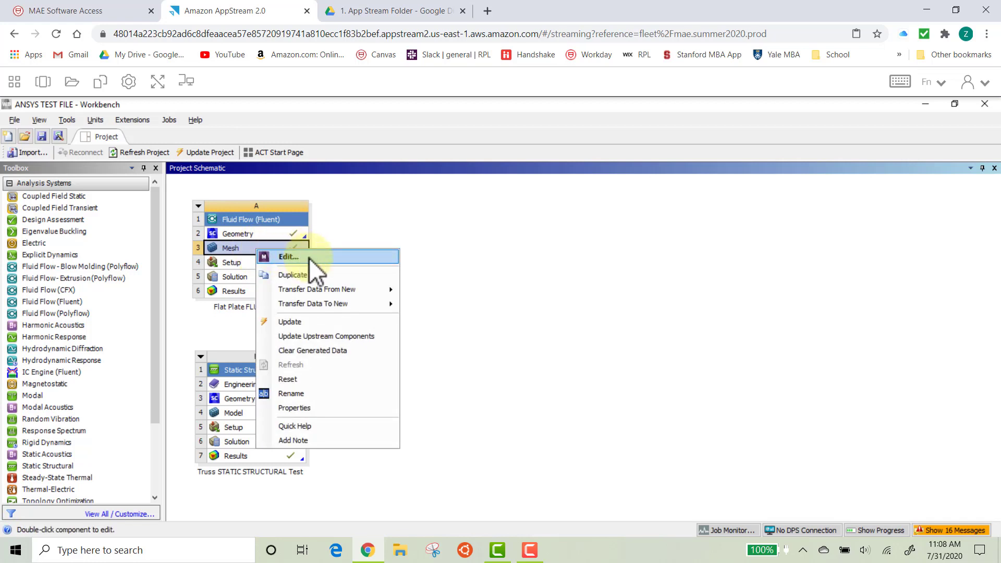
pyautogui.click(289, 257)
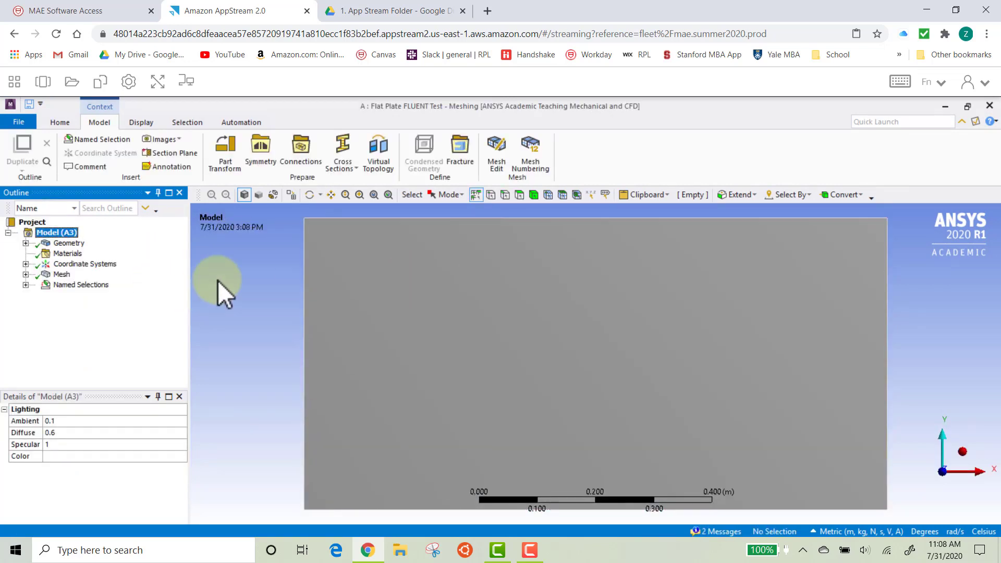
# Display the plate's quad mesh and expand the Mesh and Named Selections nodes in the Outline
pyautogui.click(62, 274)
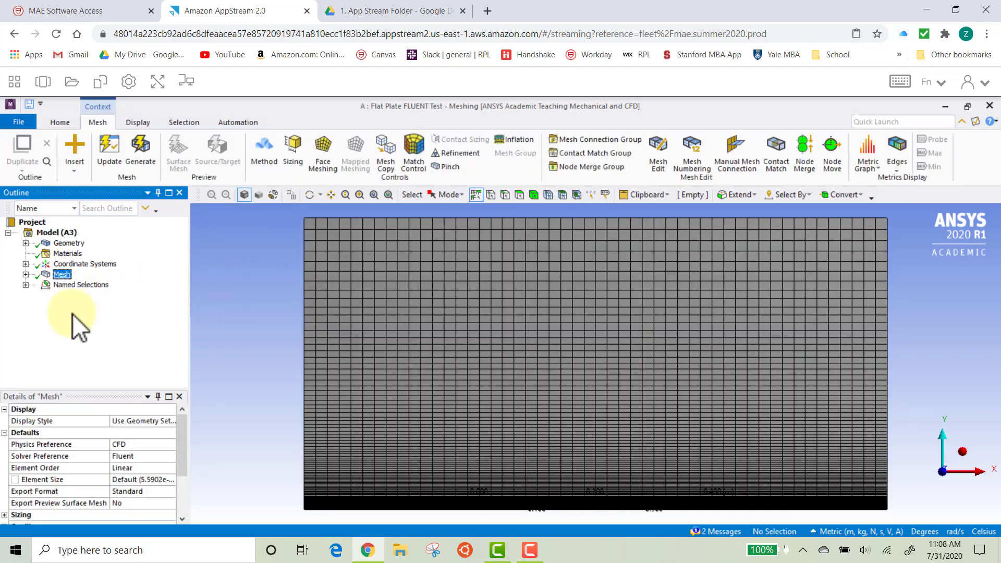
pyautogui.click(545, 348)
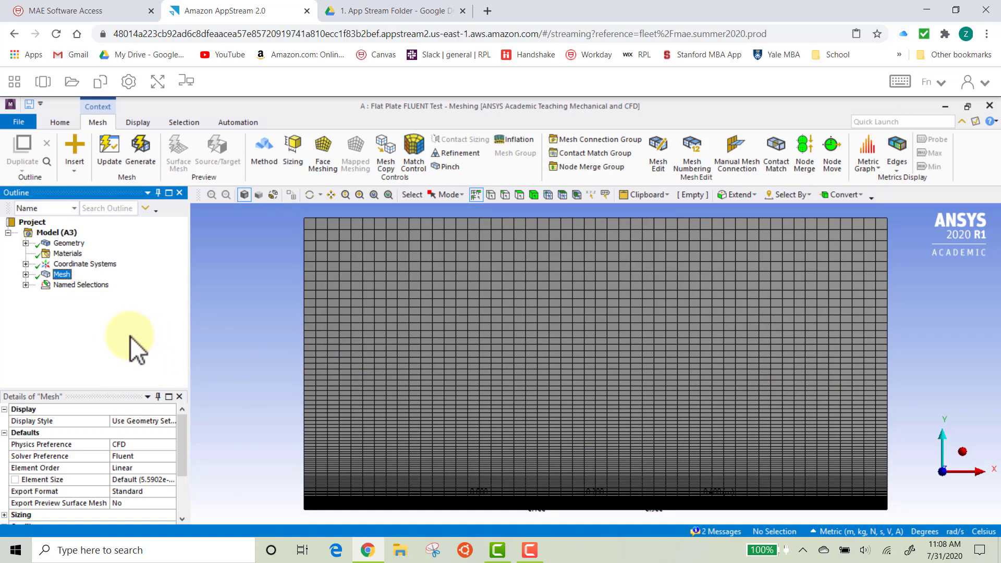
pyautogui.click(26, 274)
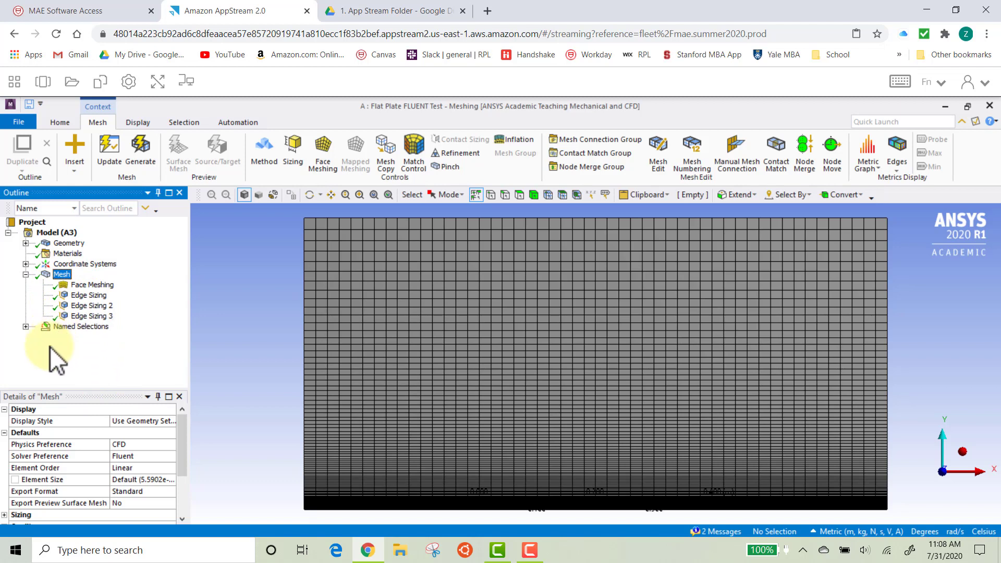
pyautogui.click(25, 327)
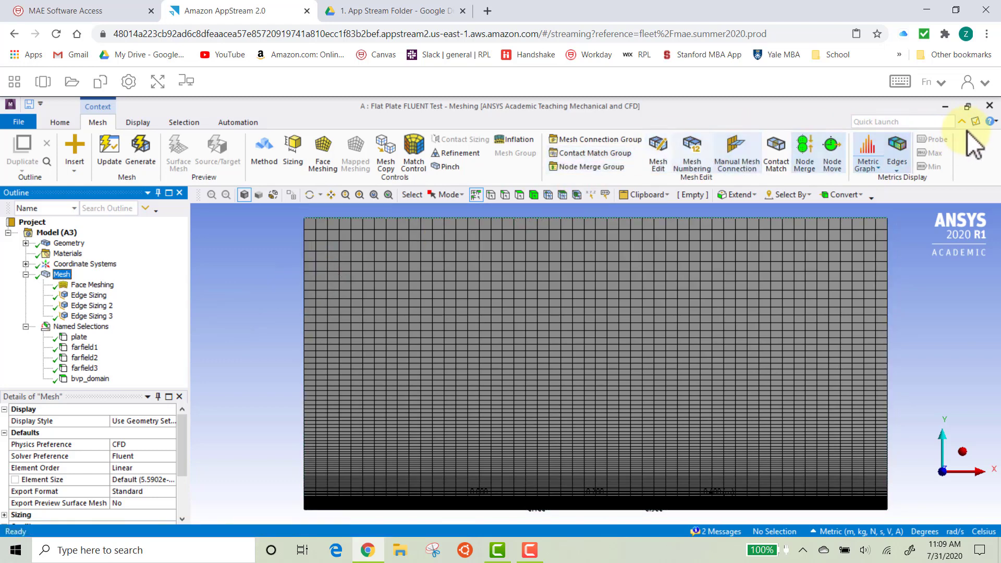
# Close Meshing from the File menu
pyautogui.click(28, 123)
pyautogui.click(47, 518)
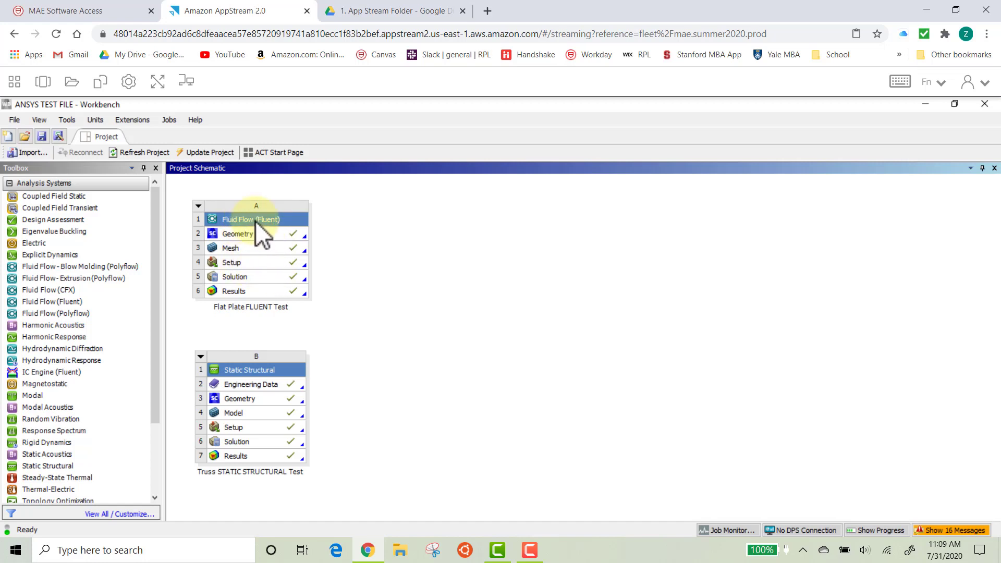
# Edit system A's Setup cell, confirm the warning, and start Fluent from the Launcher
pyautogui.rightClick(254, 264)
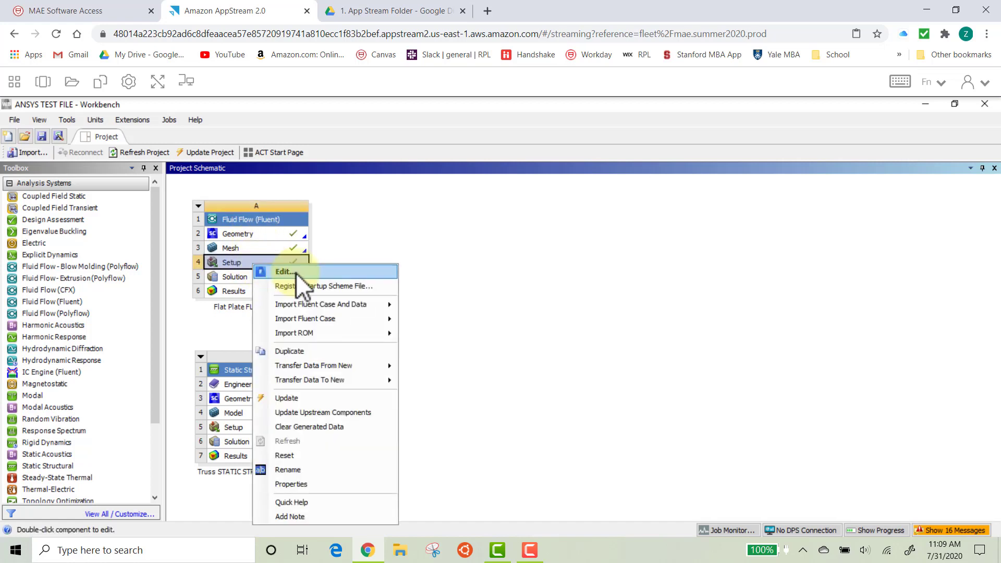
pyautogui.click(295, 272)
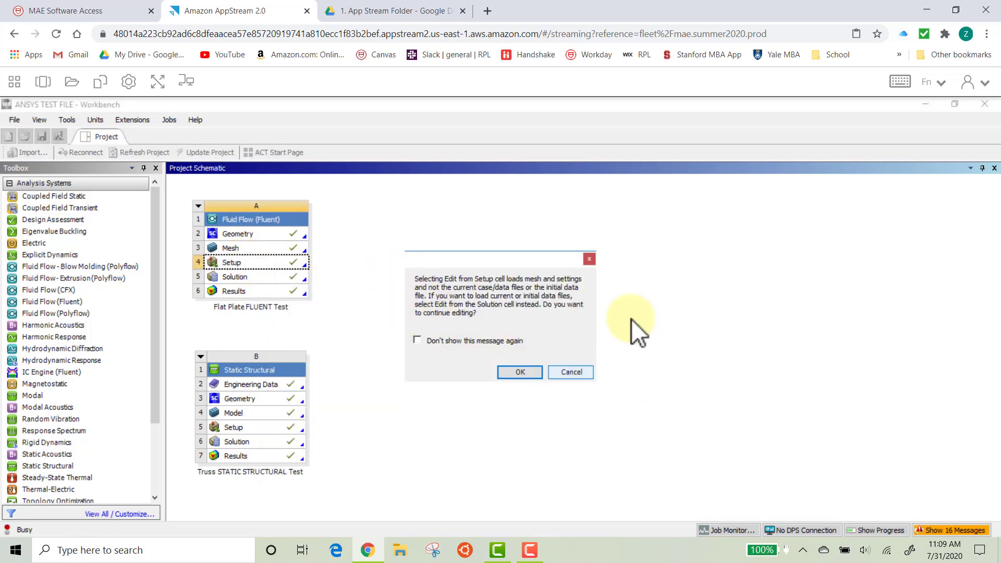
pyautogui.click(525, 374)
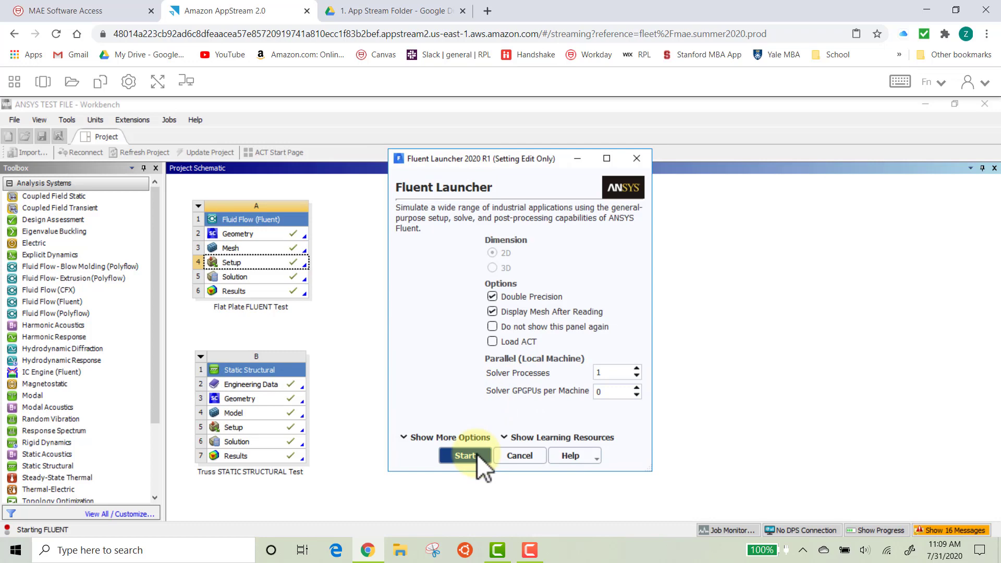
pyautogui.click(477, 453)
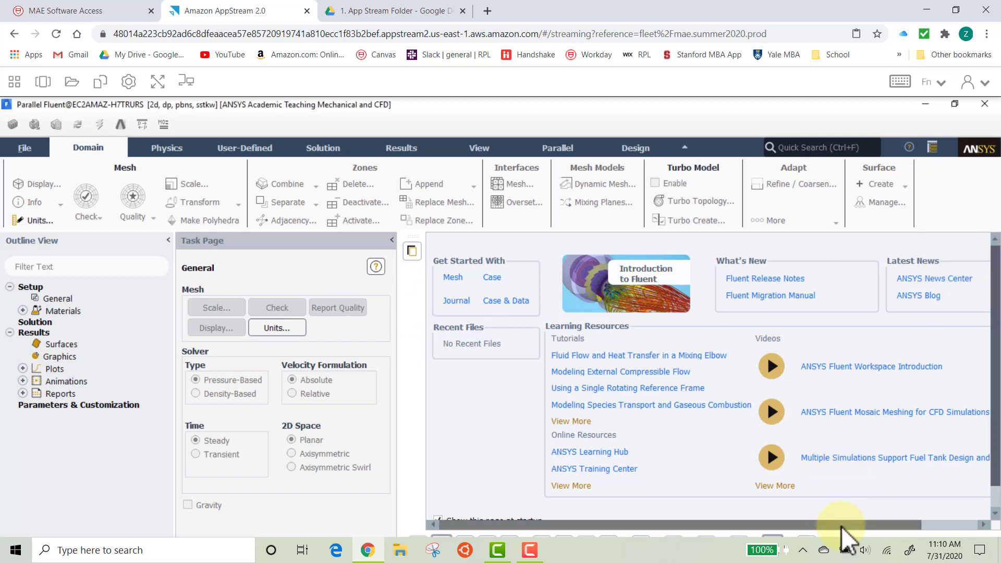
# Close Fluent's start page and restore the window so the mesh and Console are visible
pyautogui.moveTo(843, 525); pyautogui.dragTo(939, 524)
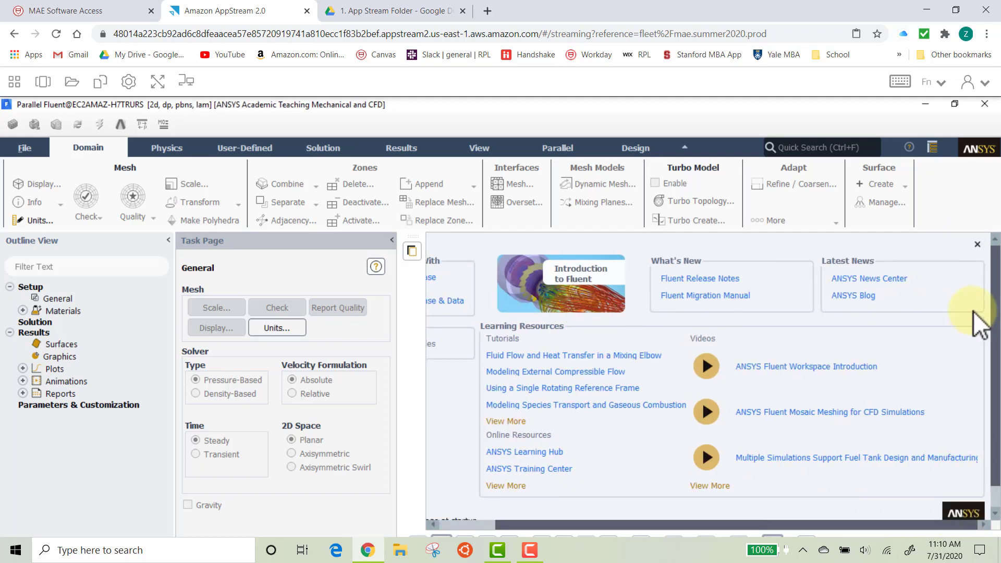
pyautogui.click(978, 244)
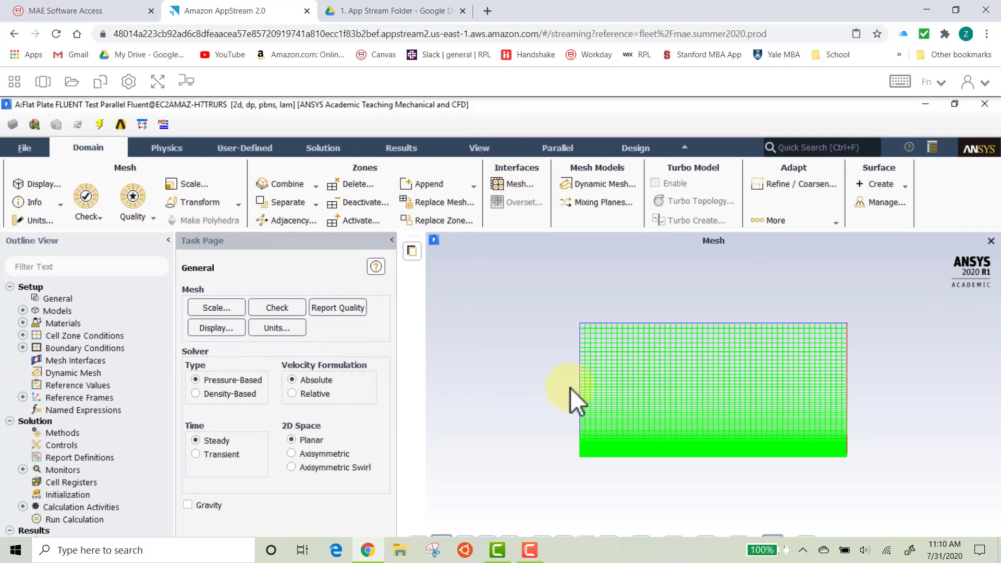
pyautogui.click(954, 104)
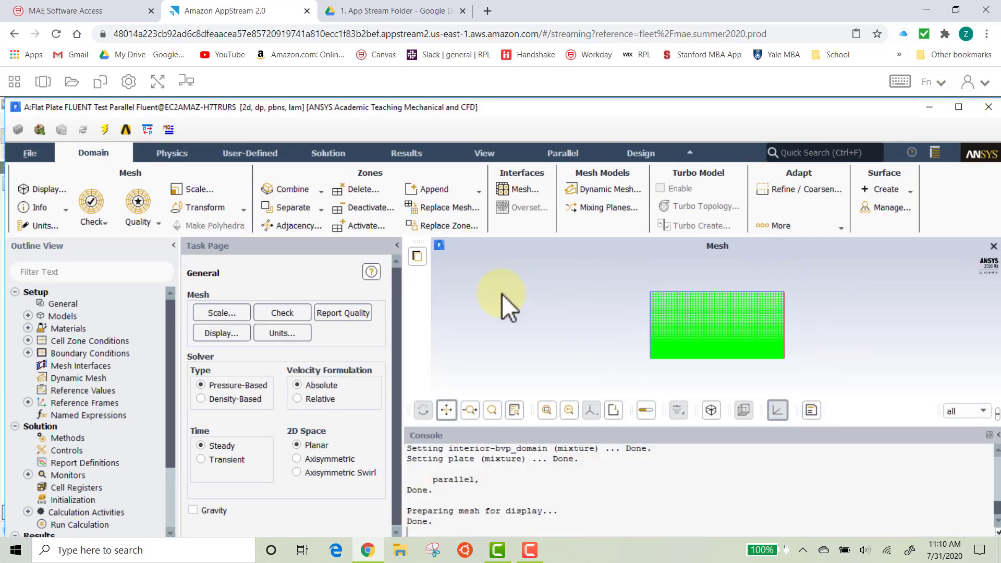
pyautogui.scroll(-3, 133, 390)
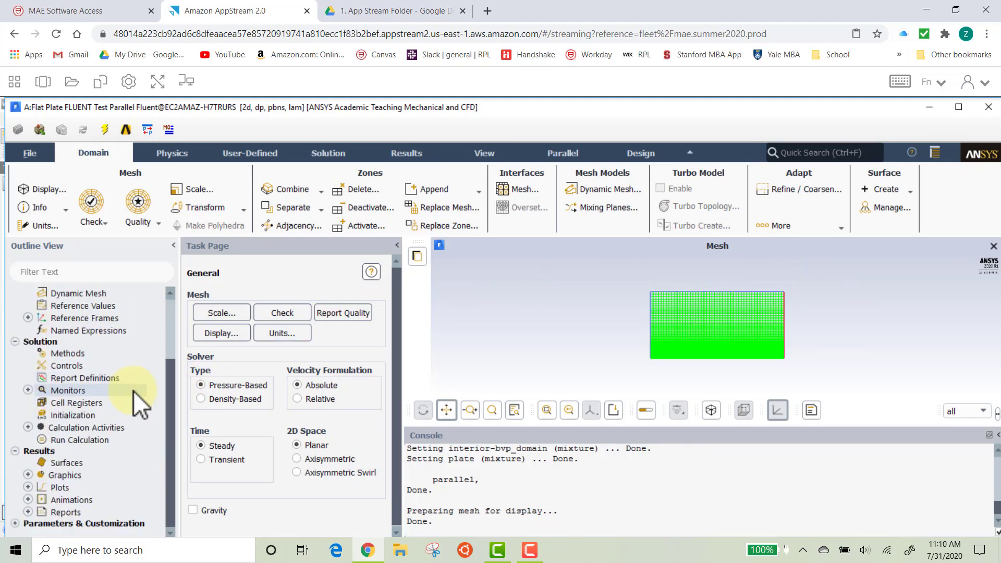
# Go from Initialization to the Run Calculation page, showing 150 iterations and reporting interval 1
pyautogui.click(95, 414)
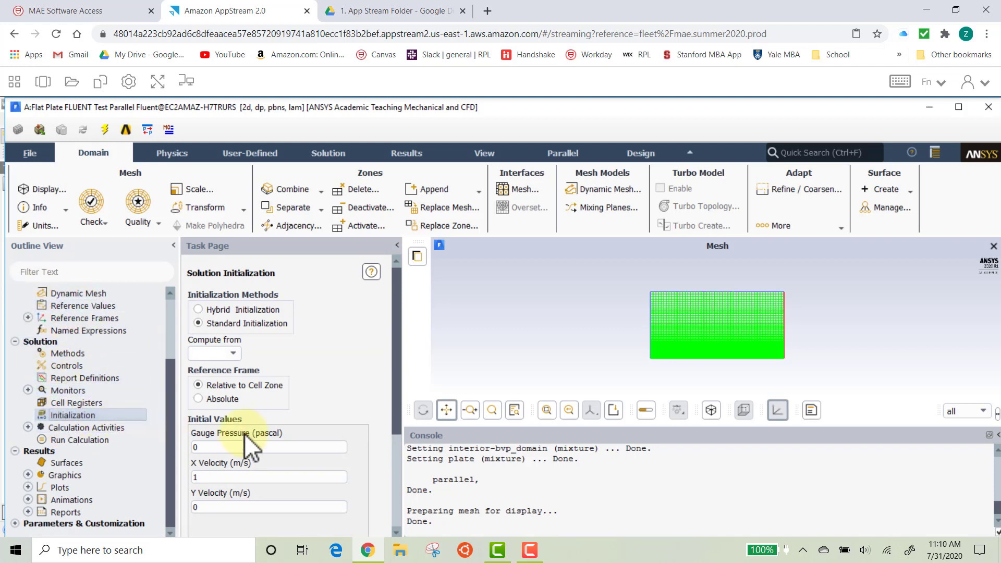
pyautogui.scroll(-5, 258, 433)
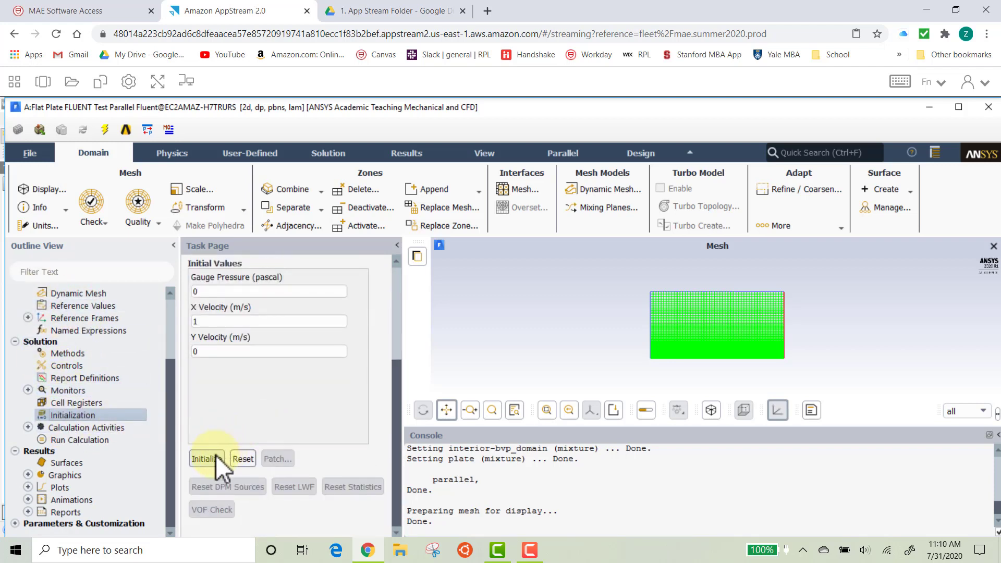
pyautogui.doubleClick(80, 440)
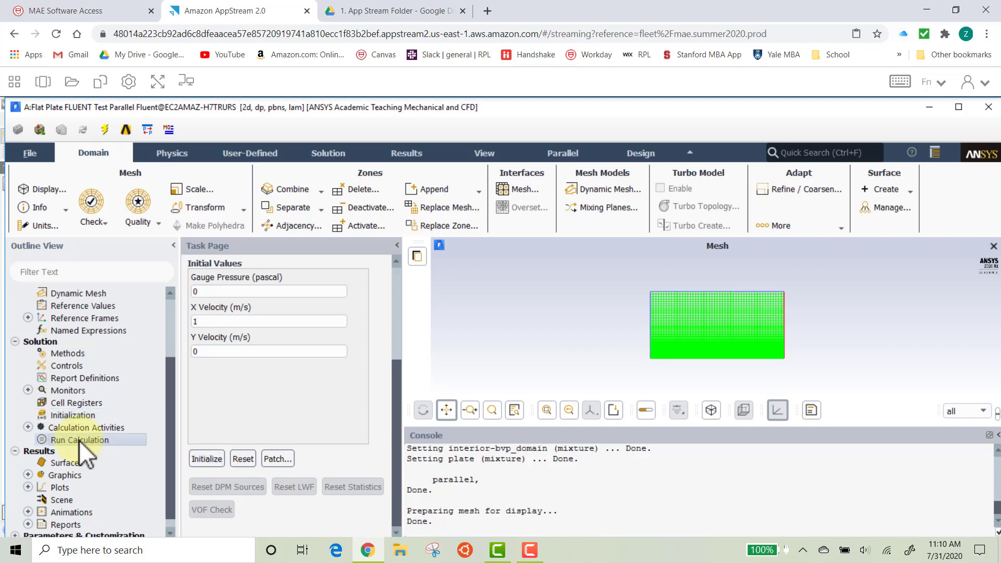
pyautogui.scroll(-3, 257, 445)
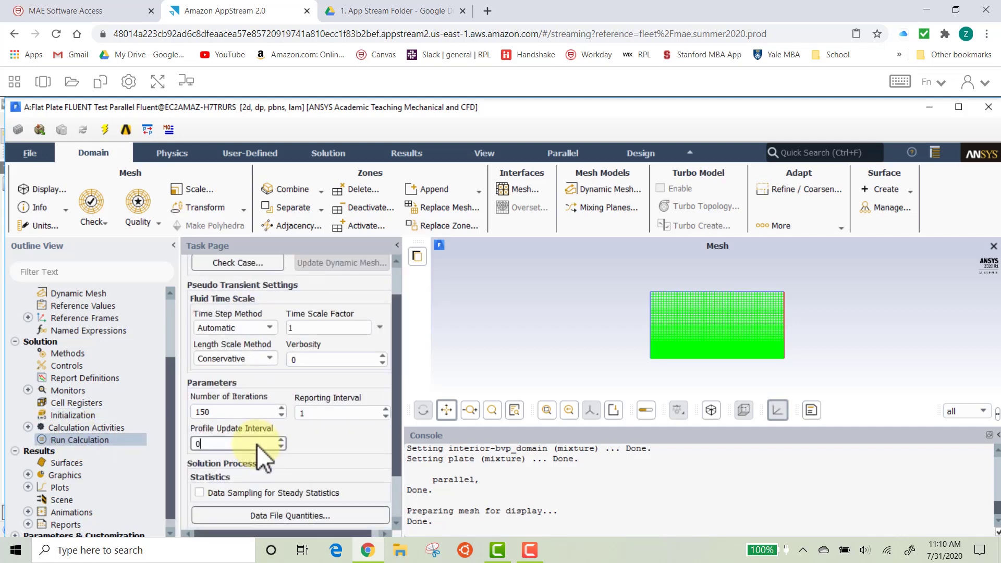
pyautogui.scroll(-2, 359, 442)
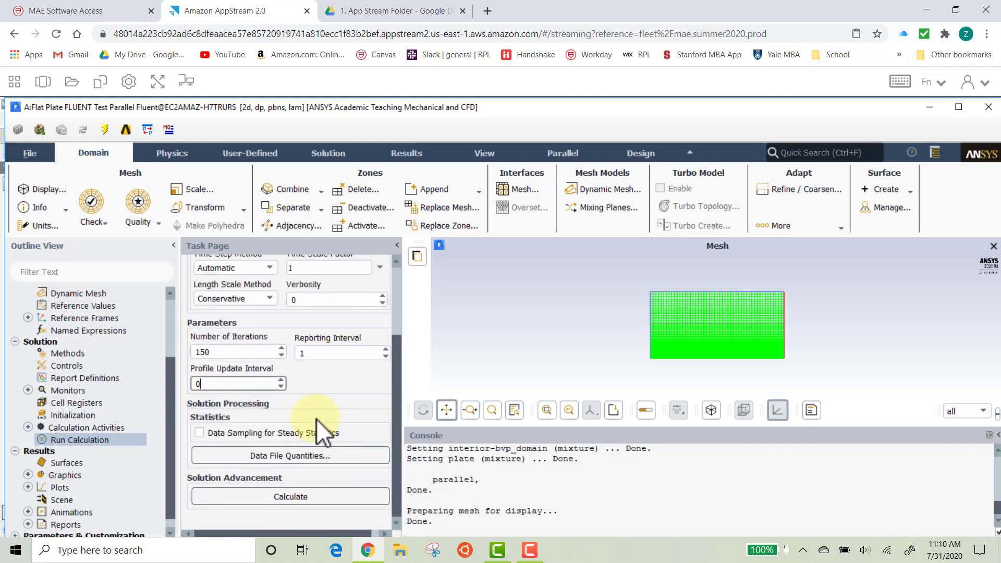
# Run the calculation to convergence at iteration 95 and acknowledge the completion message
pyautogui.click(290, 496)
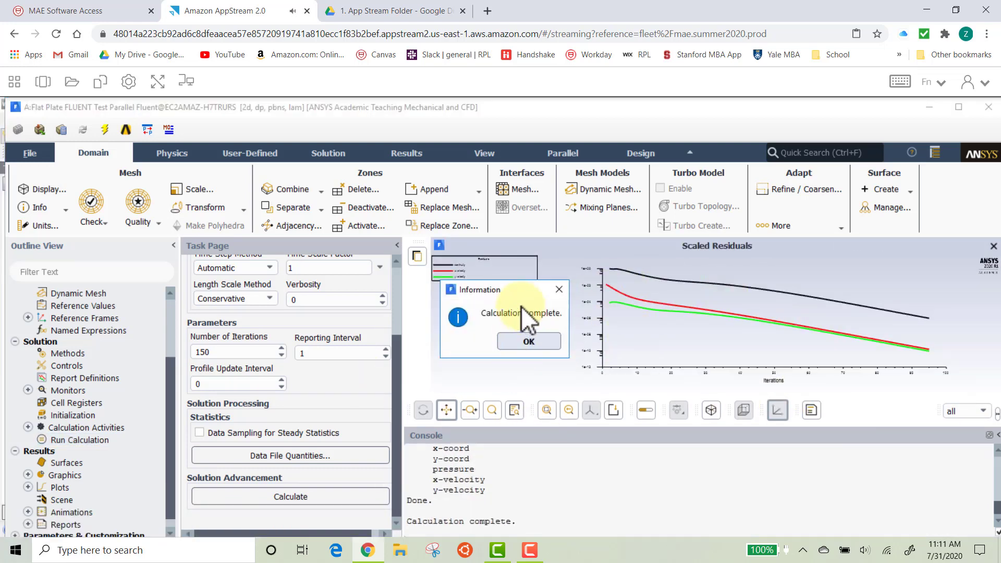
pyautogui.click(529, 342)
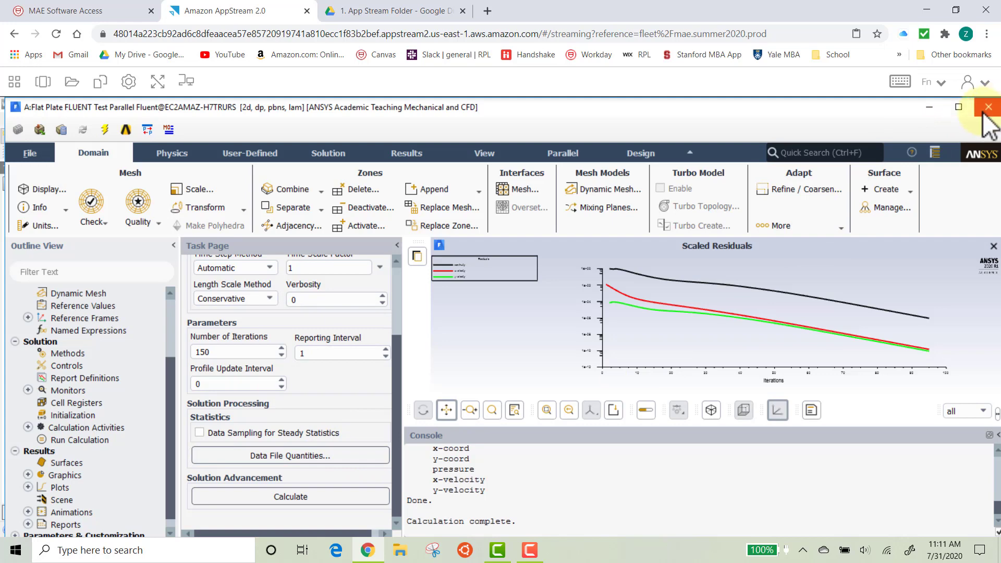
# Choose Close Fluent from the File menu to return to the Workbench schematic
pyautogui.click(34, 155)
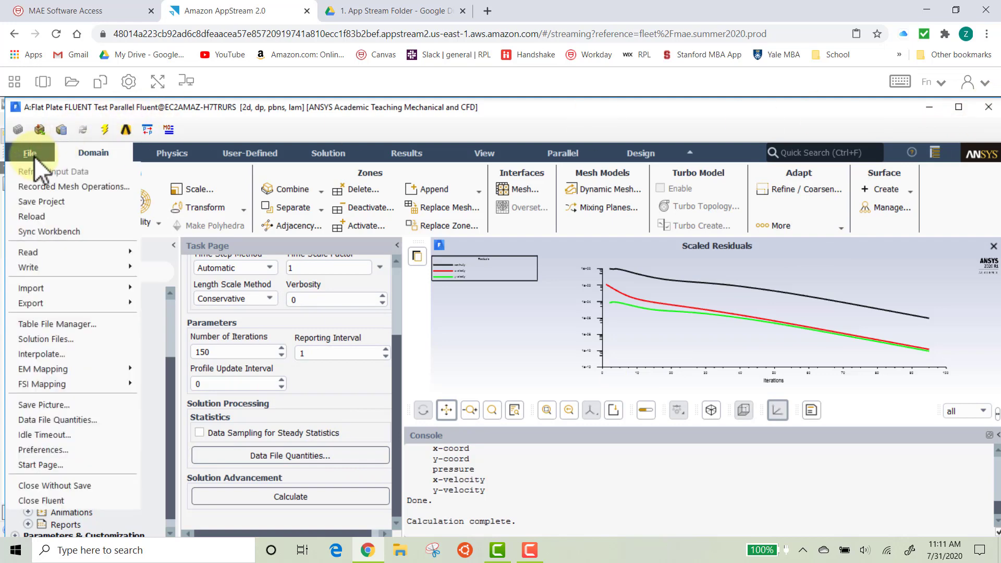
pyautogui.click(32, 153)
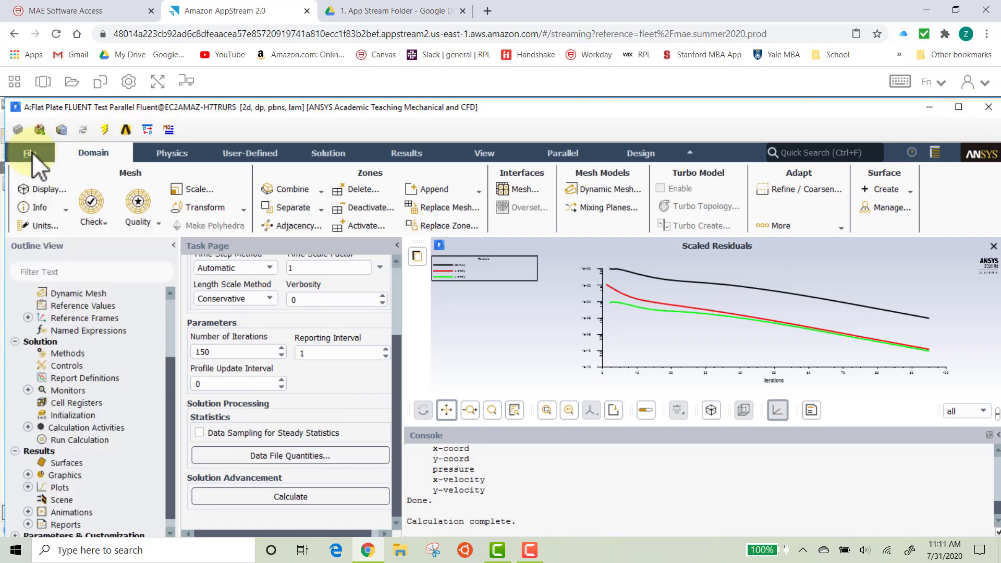
pyautogui.click(38, 157)
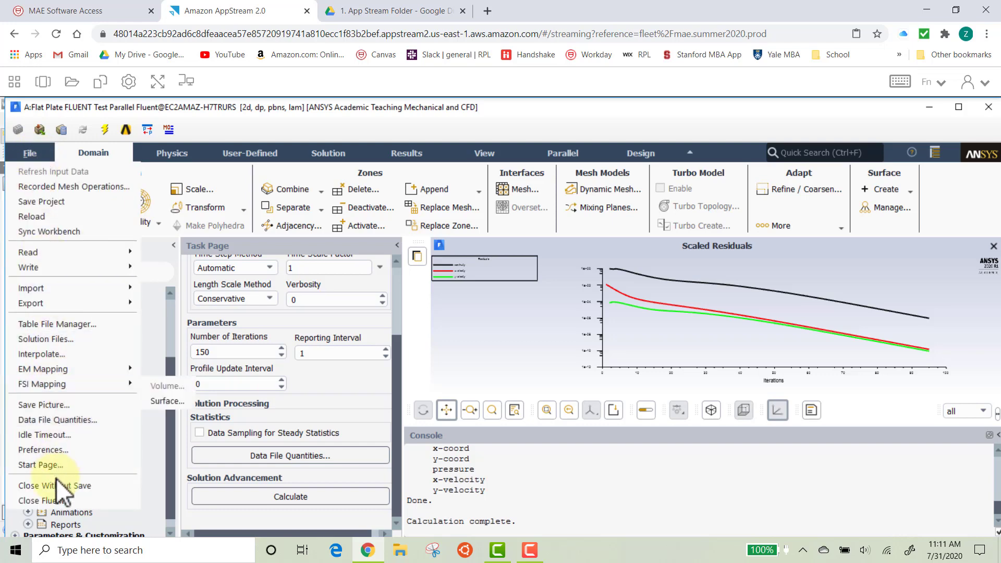
pyautogui.click(58, 499)
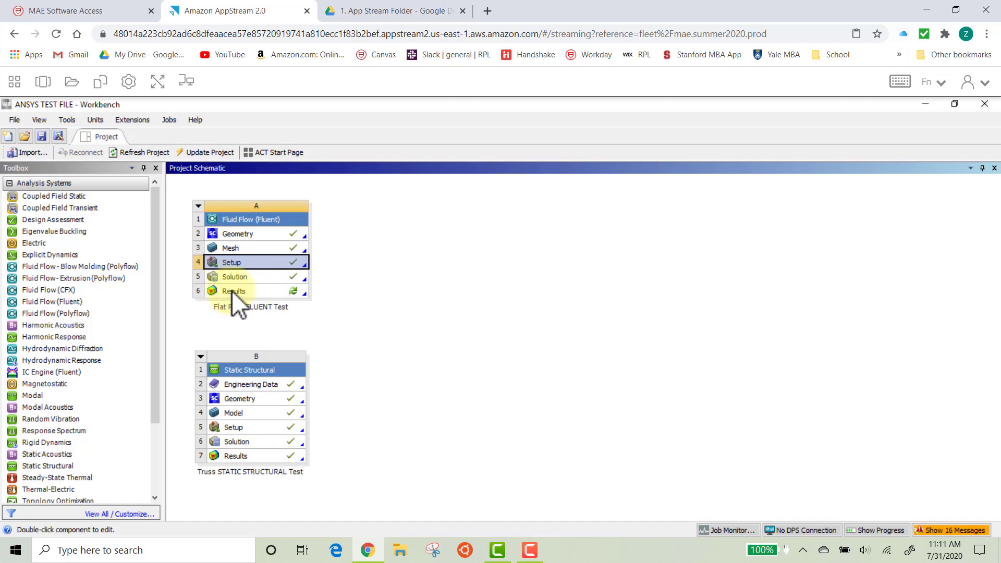
# Edit system A's Results cell to load the Flat Plate FLUENT Test results in CFD-Post
pyautogui.rightClick(232, 290)
pyautogui.click(261, 297)
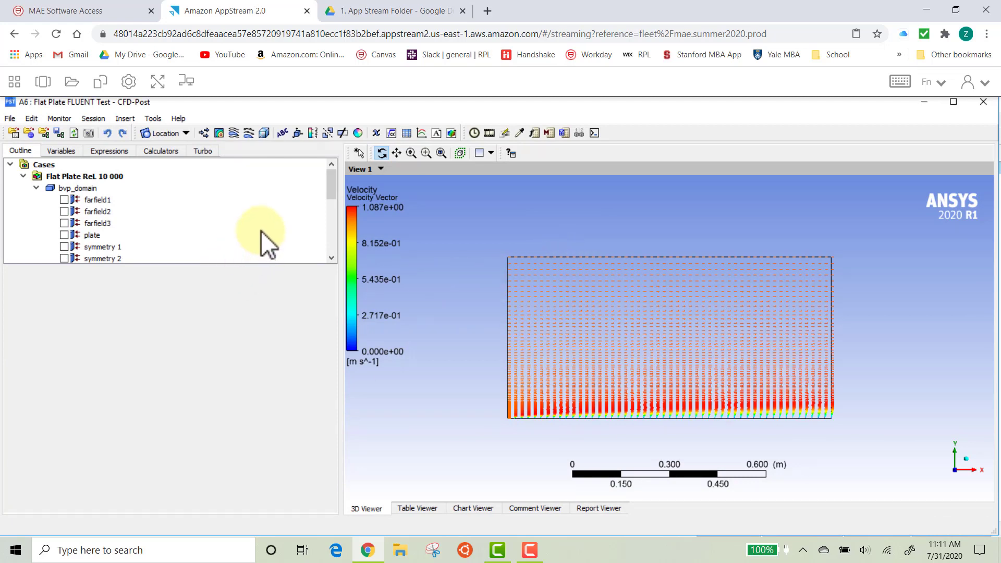
# Open the Velocity Vector plot's details from the Outline tree's User Locations and Plots
pyautogui.scroll(-1, 261, 230)
pyautogui.scroll(1, 192, 239)
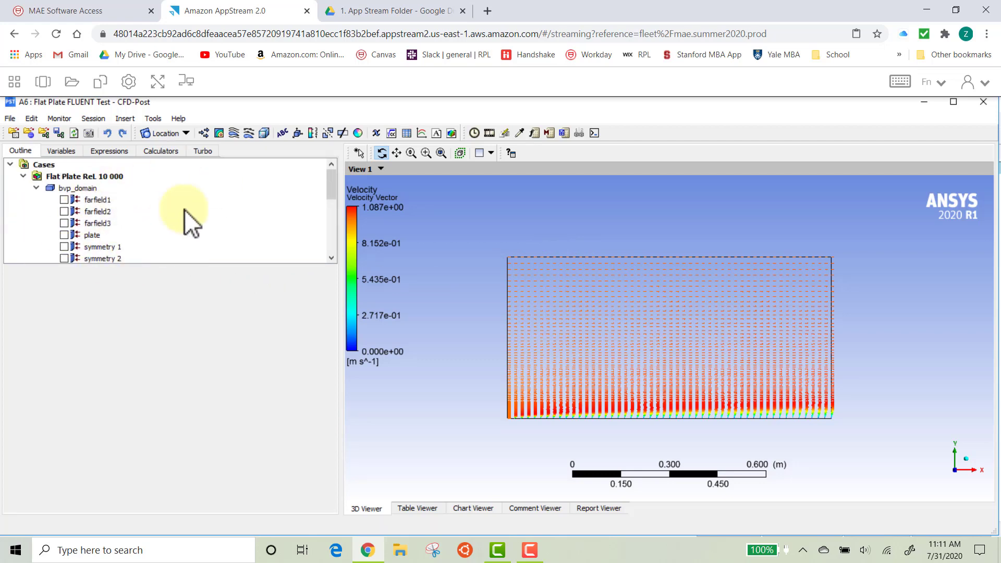
pyautogui.scroll(-2, 198, 200)
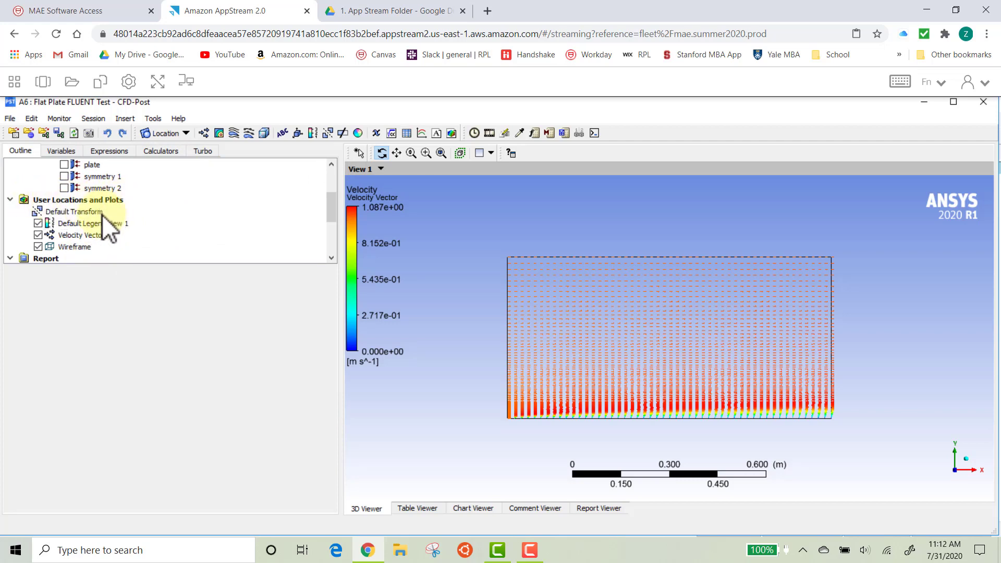
pyautogui.doubleClick(87, 235)
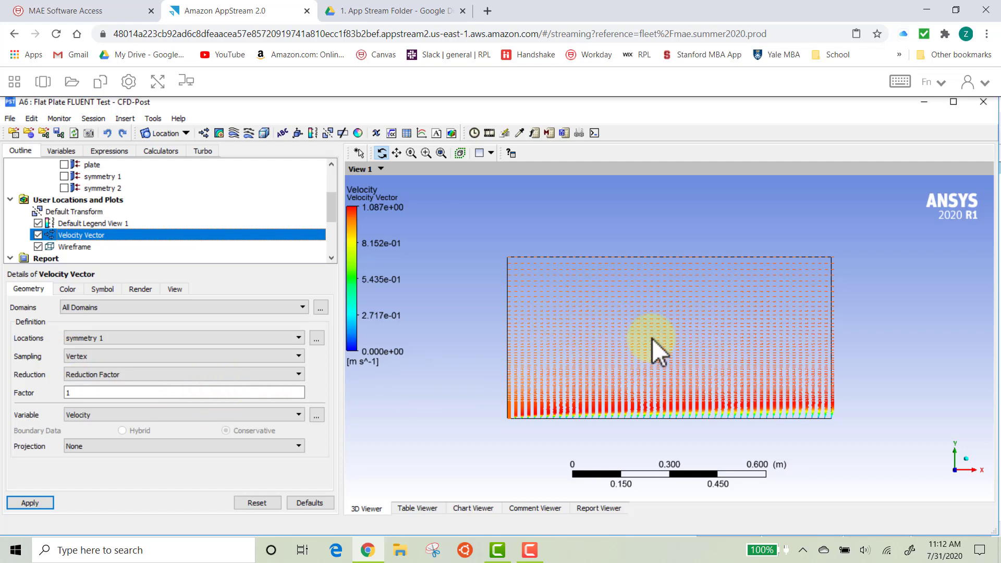
# Change the Velocity Vector Symbol Size from 0.2 to 0.3 and apply it
pyautogui.click(103, 290)
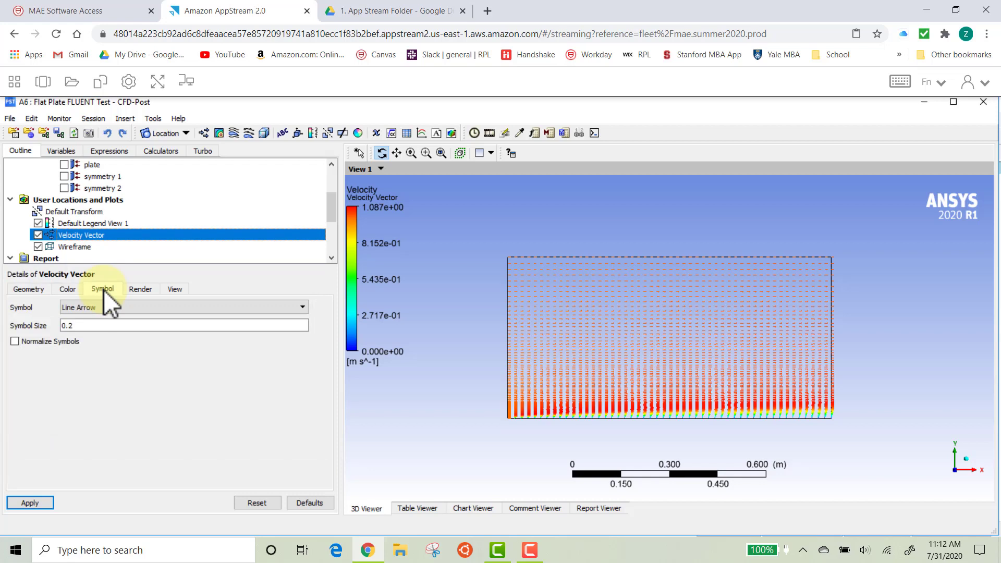
pyautogui.click(84, 328)
pyautogui.doubleClick(61, 325)
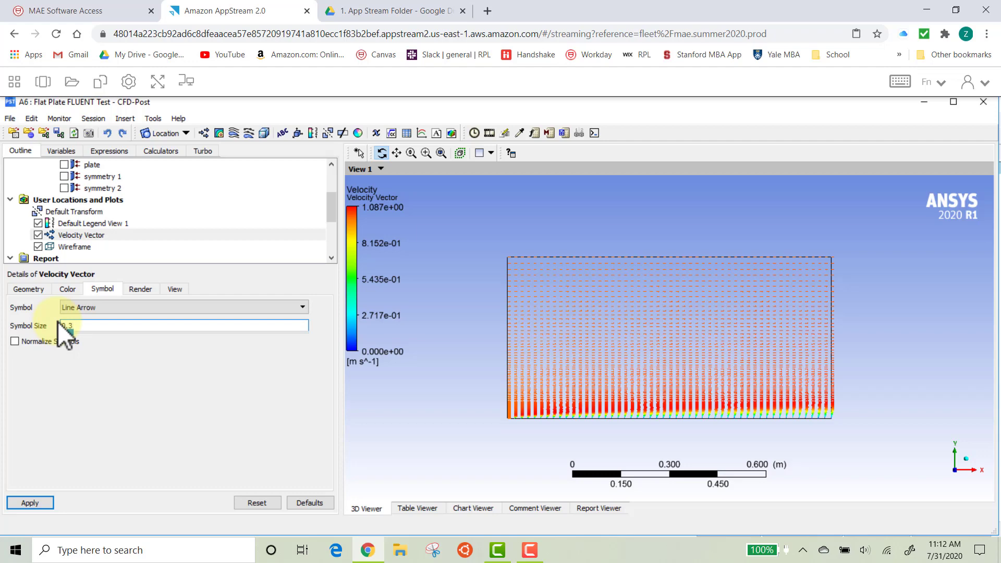
pyautogui.click(64, 396)
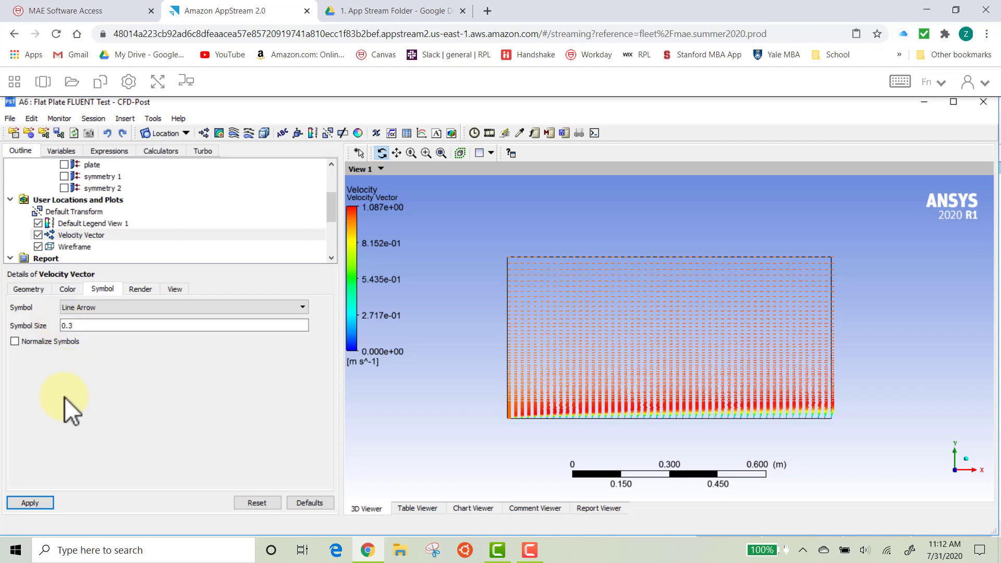
pyautogui.click(39, 503)
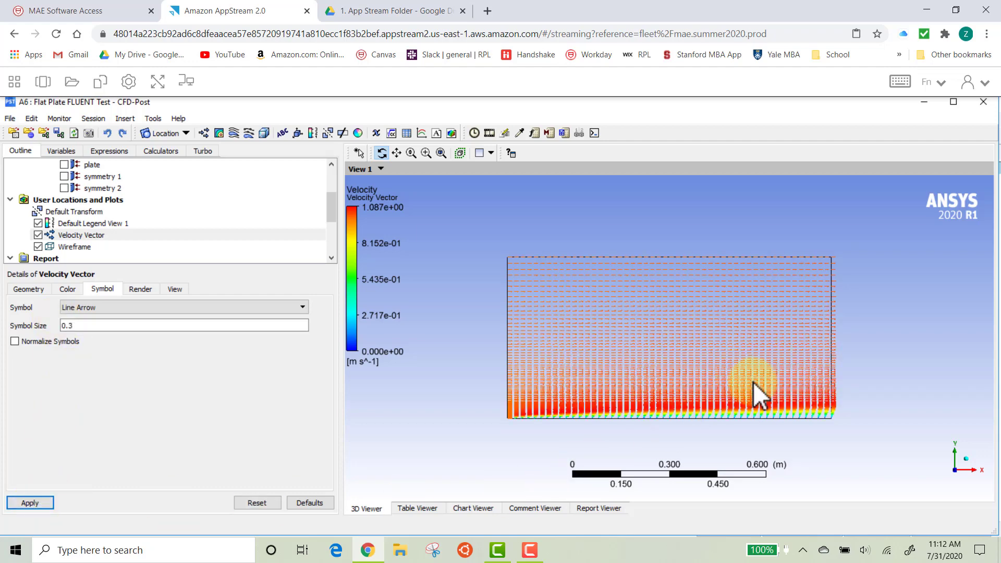